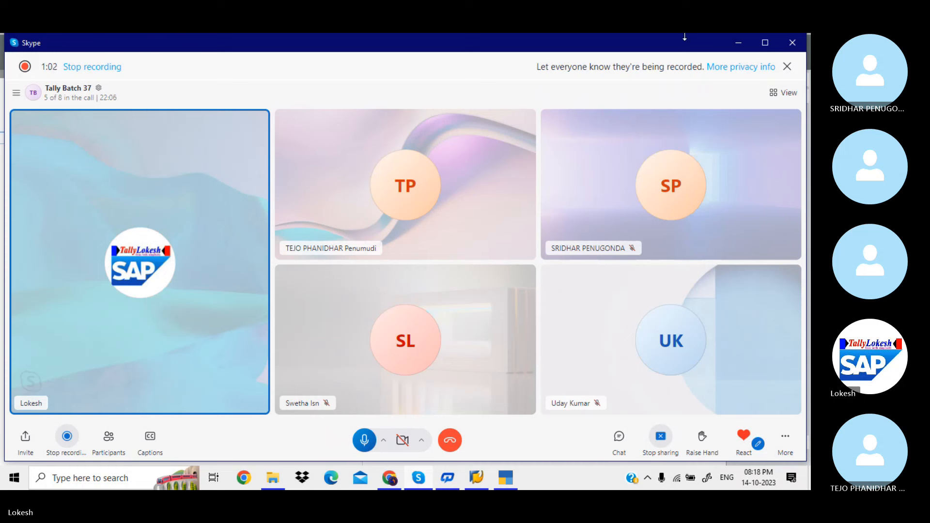
# Switch to TallyPrime, view the Balance Sheet of Rafi Enterprises, and return to the Gateway of Tally
pyautogui.click(740, 43)
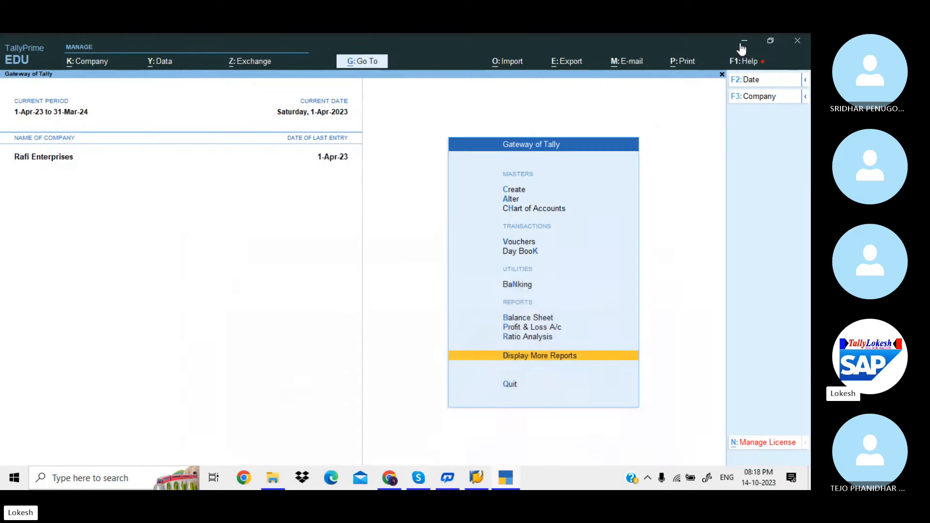
pyautogui.press('Up')
pyautogui.press('Up')
pyautogui.press('Up')
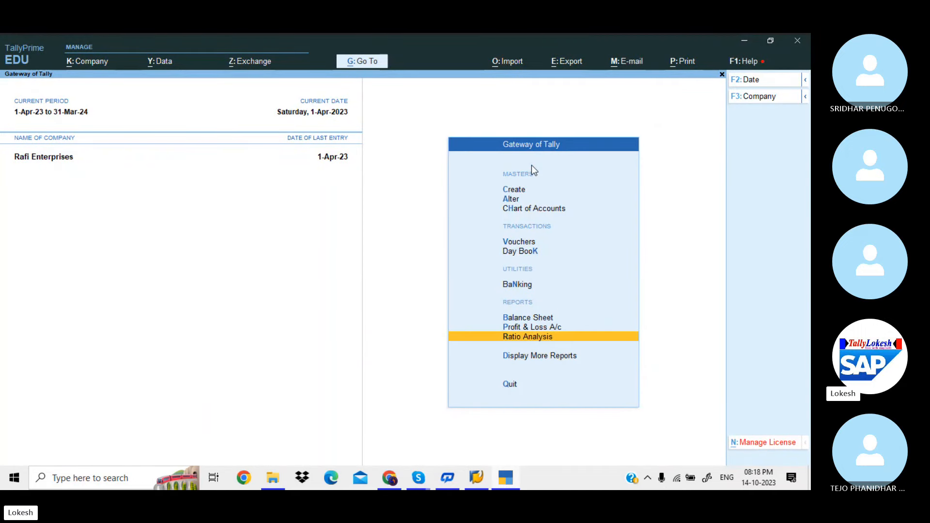
pyautogui.press('Return')
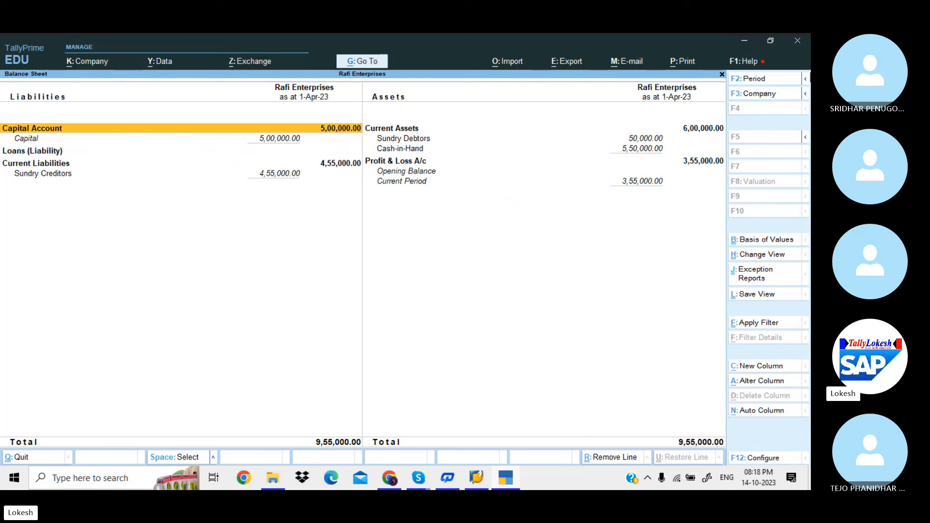
pyautogui.press('Escape')
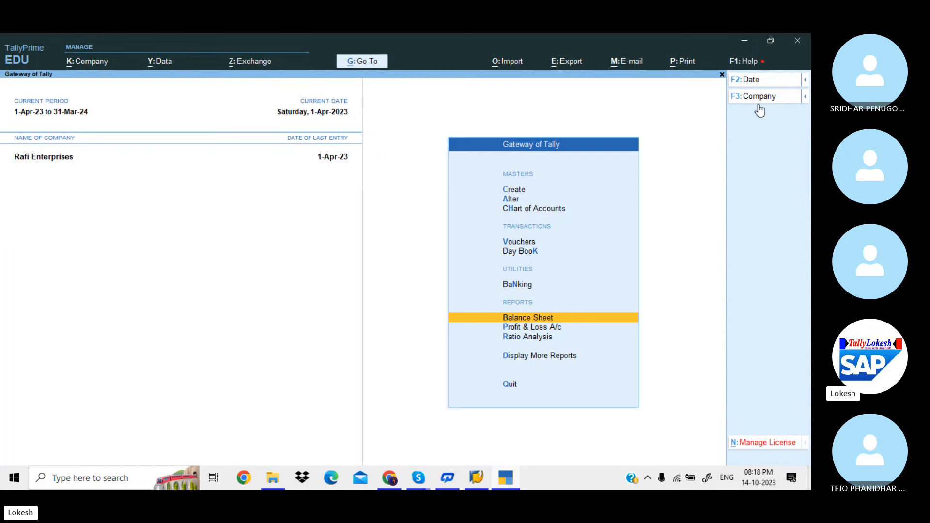
# Shut the company Rafi Enterprises and load the first KADAPA HOME APPLIANCES company instead
pyautogui.click(763, 99)
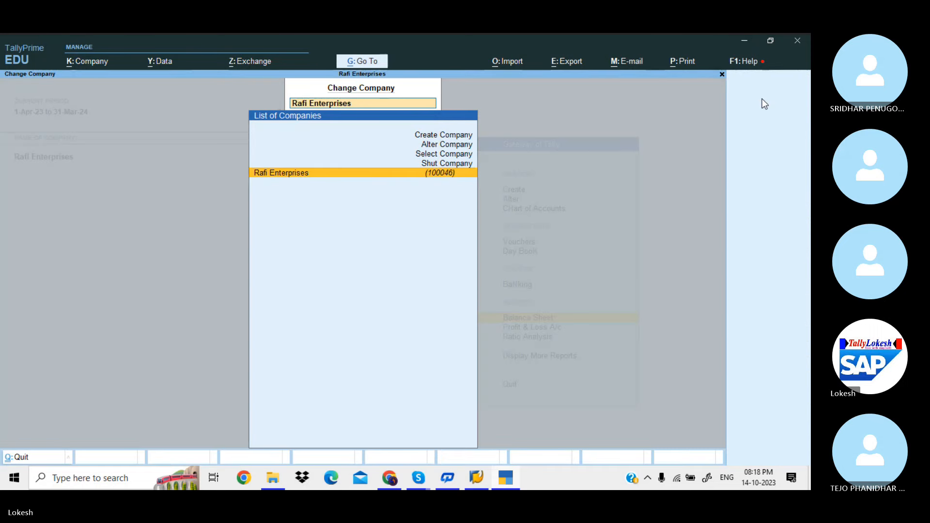
pyautogui.press('Up')
pyautogui.press('Up')
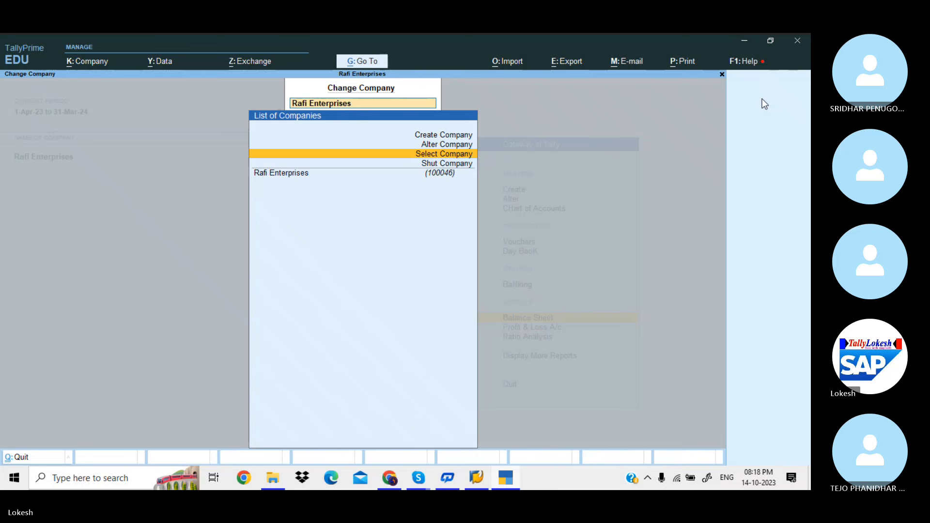
pyautogui.press('Down')
pyautogui.press('Return')
pyautogui.press('Return')
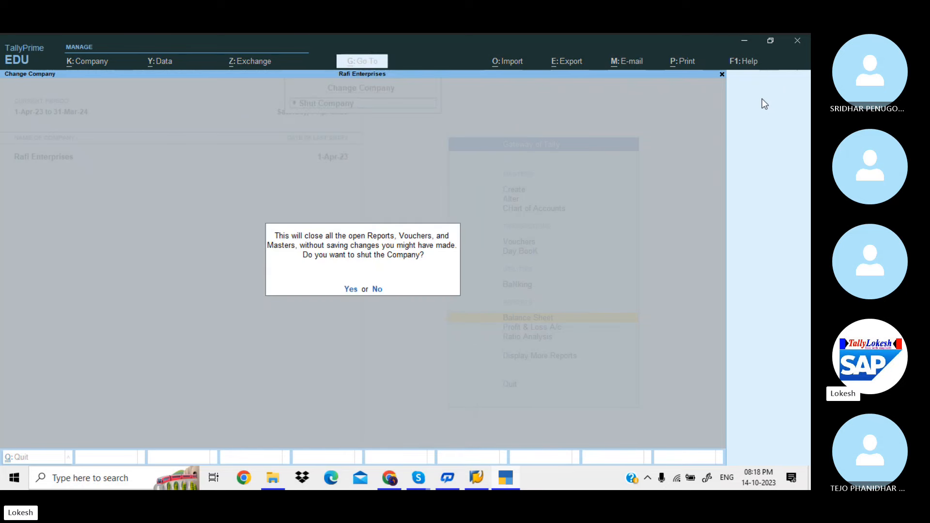
pyautogui.write('y')
pyautogui.write('ka')
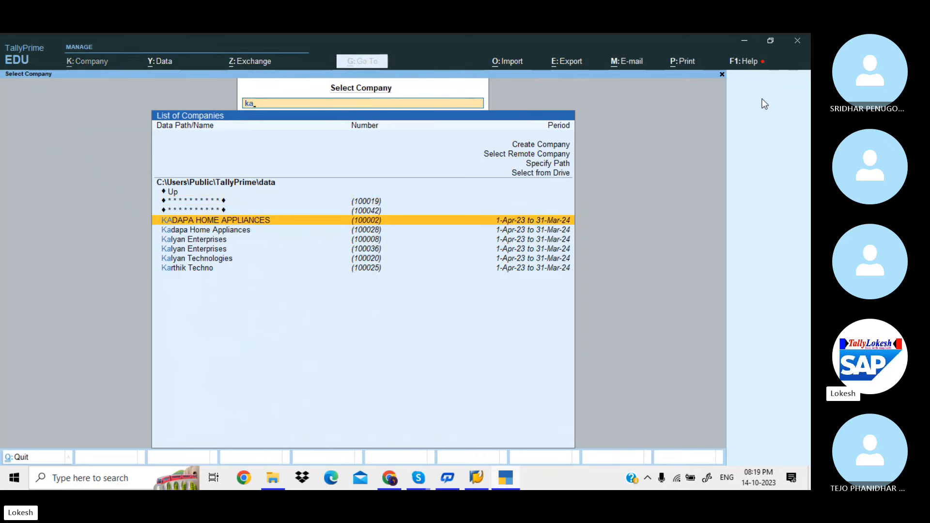
pyautogui.press('Return')
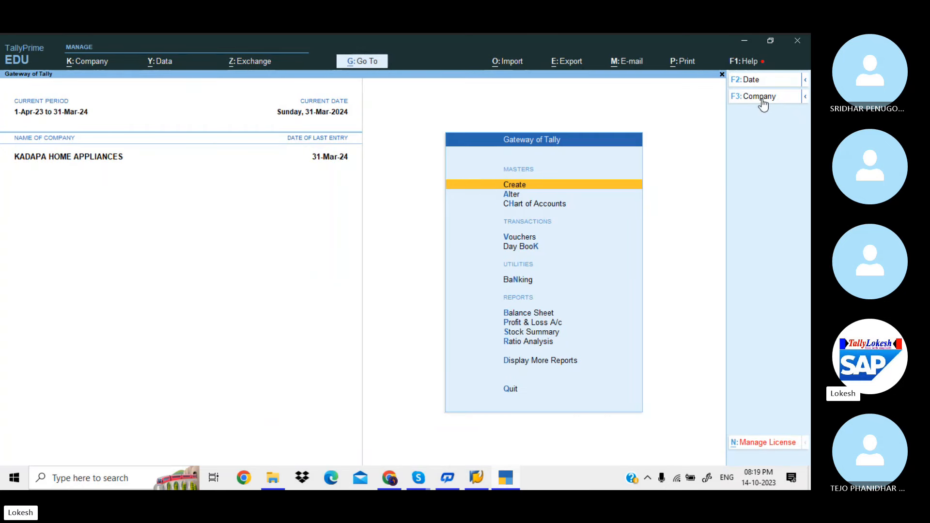
# Open the Balance Sheet of KADAPA HOME APPLIANCES and show it in detailed form with the ledger groups expanded
pyautogui.press('Down')
pyautogui.press('Down')
pyautogui.press('Down')
pyautogui.press('Down')
pyautogui.press('Down')
pyautogui.press('Down')
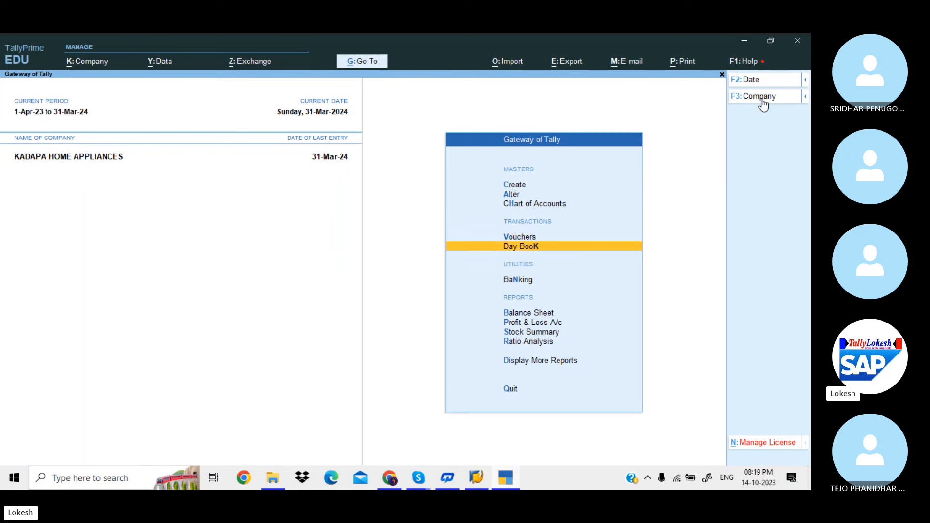
pyautogui.press('Return')
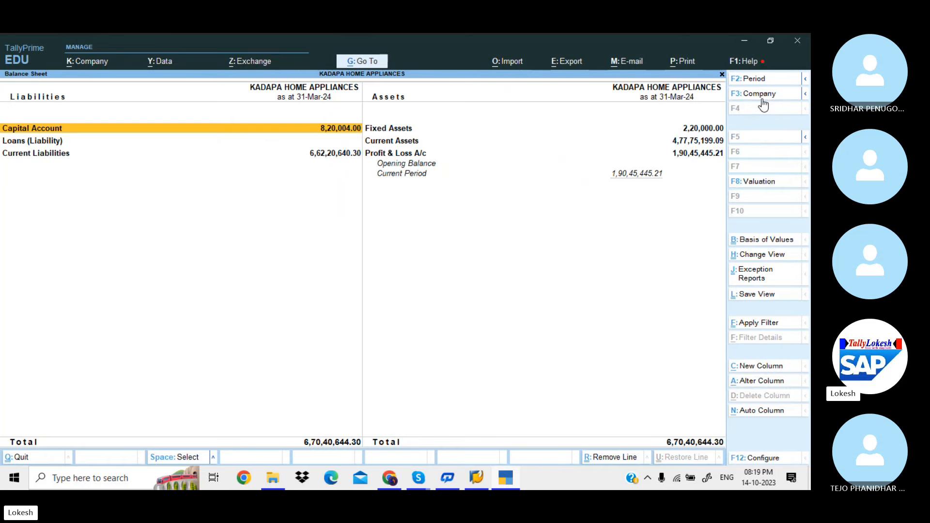
pyautogui.hotkey('alt', 'F5')
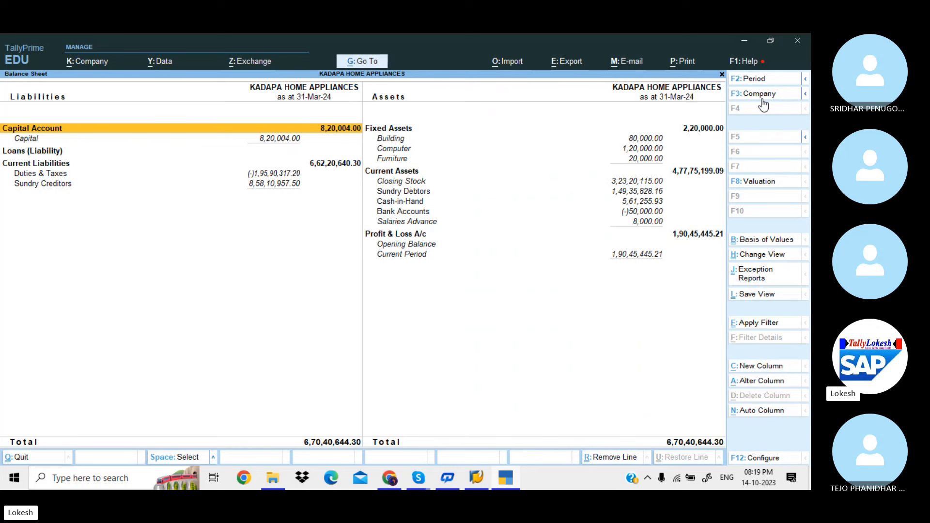
pyautogui.hotkey('alt', 'F5')
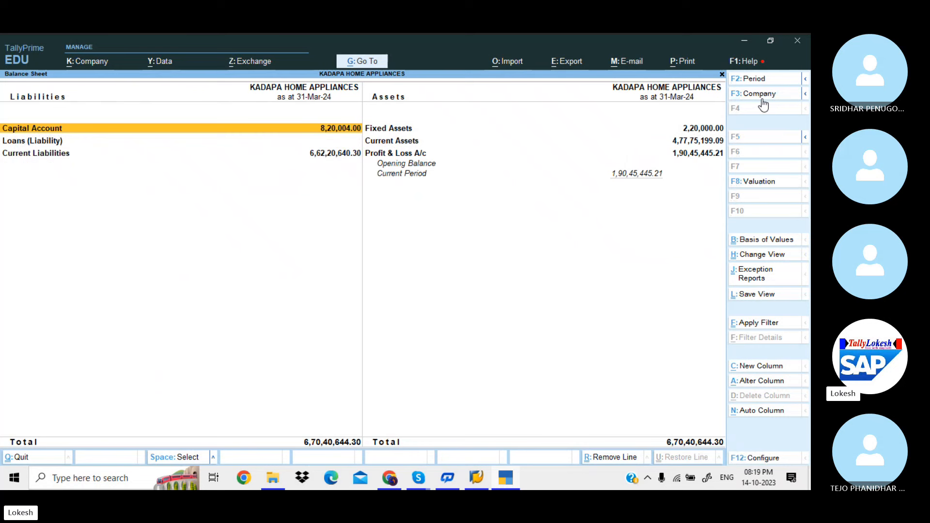
pyautogui.hotkey('alt', 'F3')
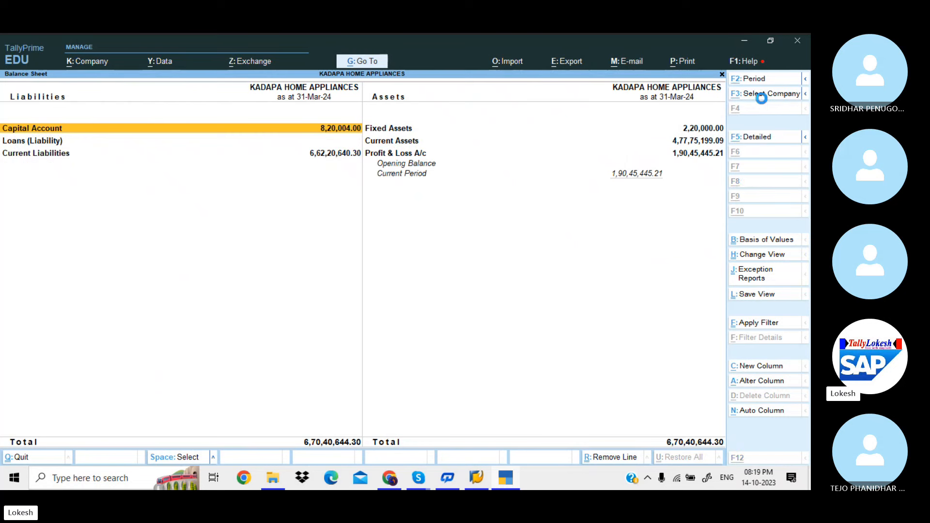
pyautogui.hotkey('alt', 'F5')
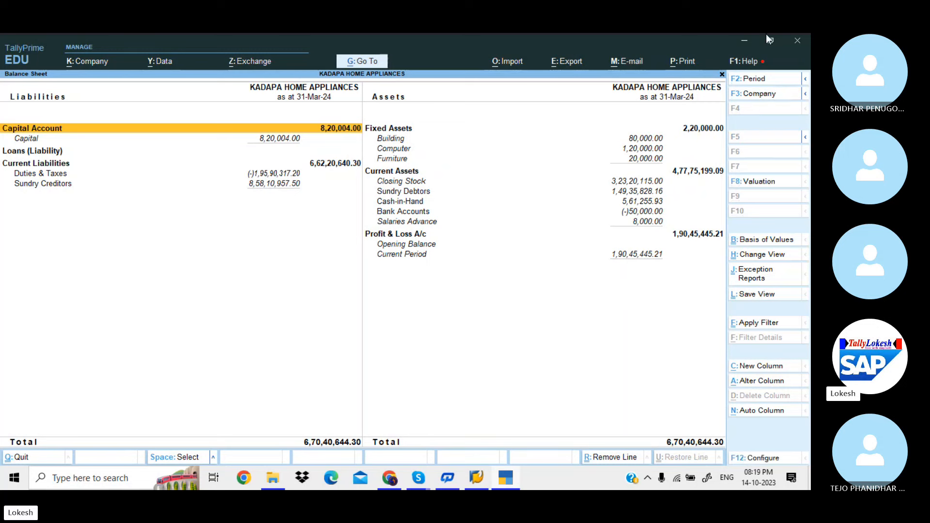
# Export the current Balance Sheet to the local drive with the file format set to Excel (Spreadsheet)
pyautogui.click(572, 66)
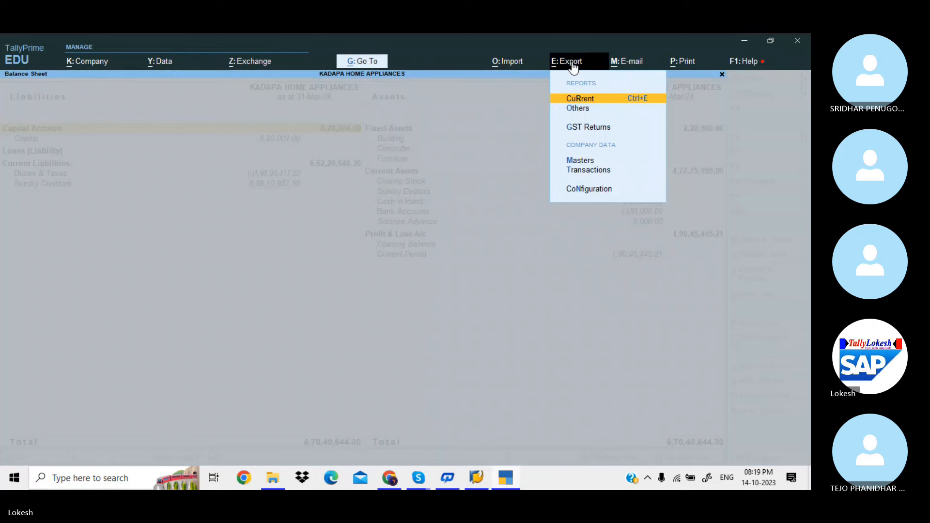
pyautogui.click(611, 100)
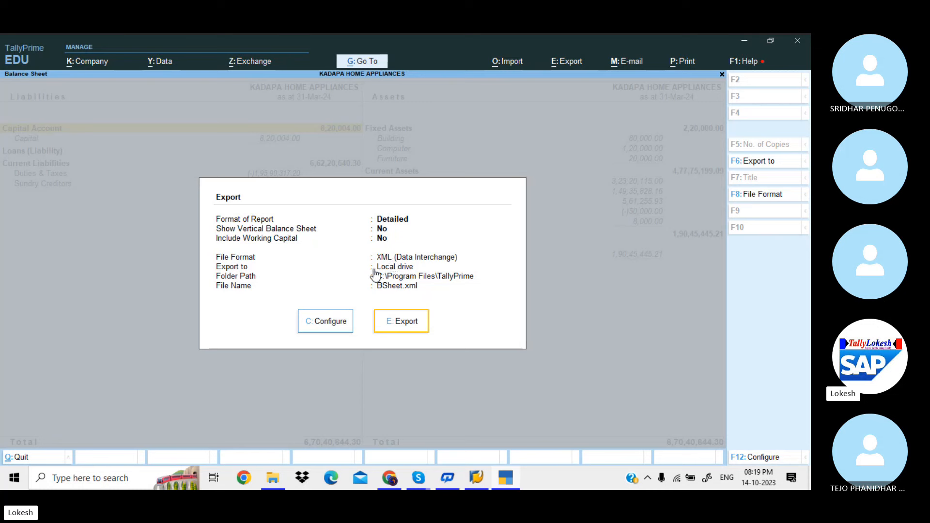
pyautogui.click(331, 324)
pyautogui.click(401, 259)
pyautogui.click(401, 259)
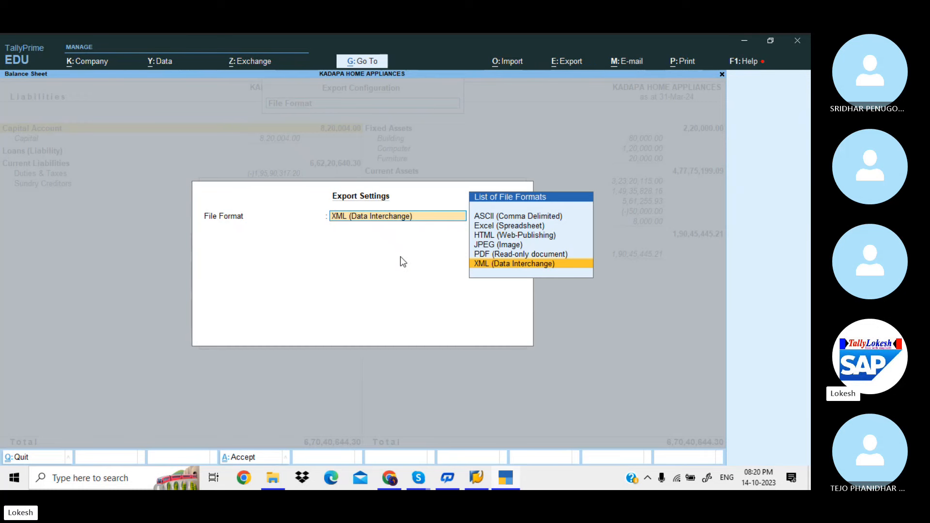
pyautogui.press('Up')
pyautogui.press('Up')
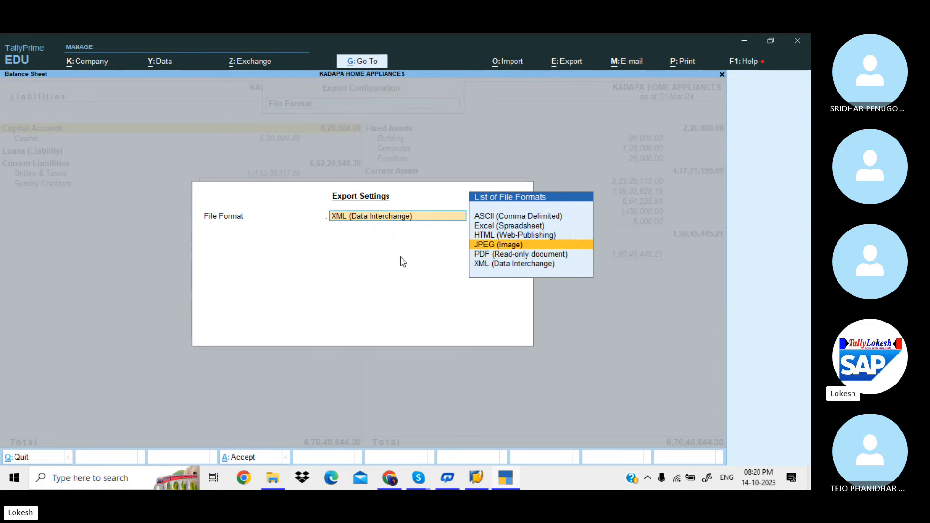
pyautogui.press('Up')
pyautogui.press('Up')
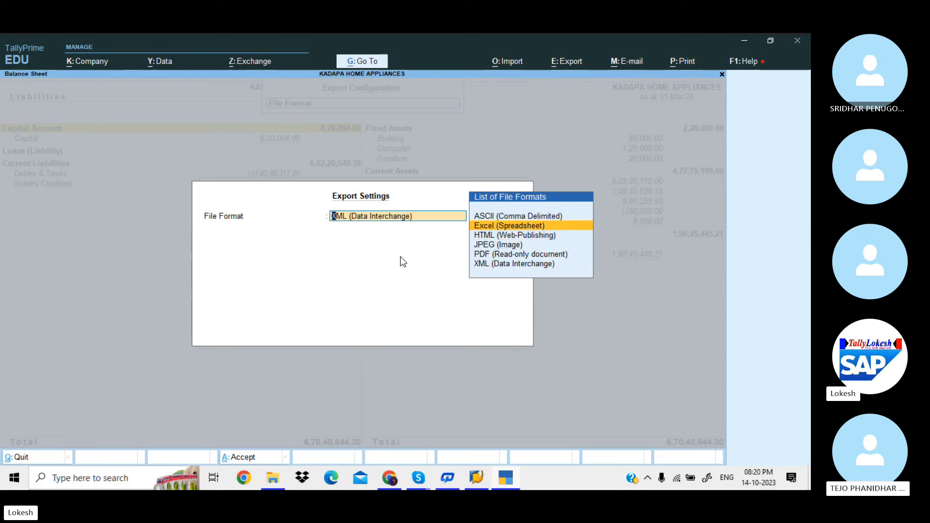
pyautogui.press('Return')
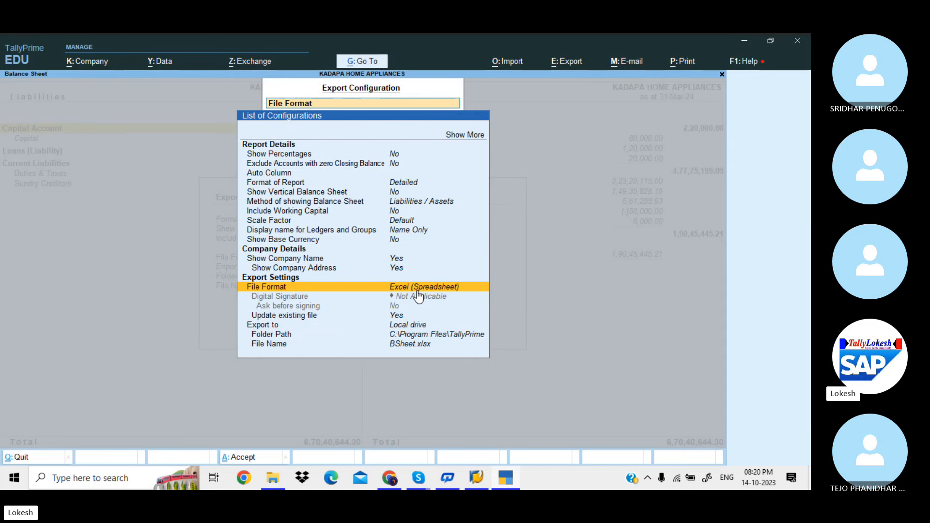
pyautogui.press('Escape')
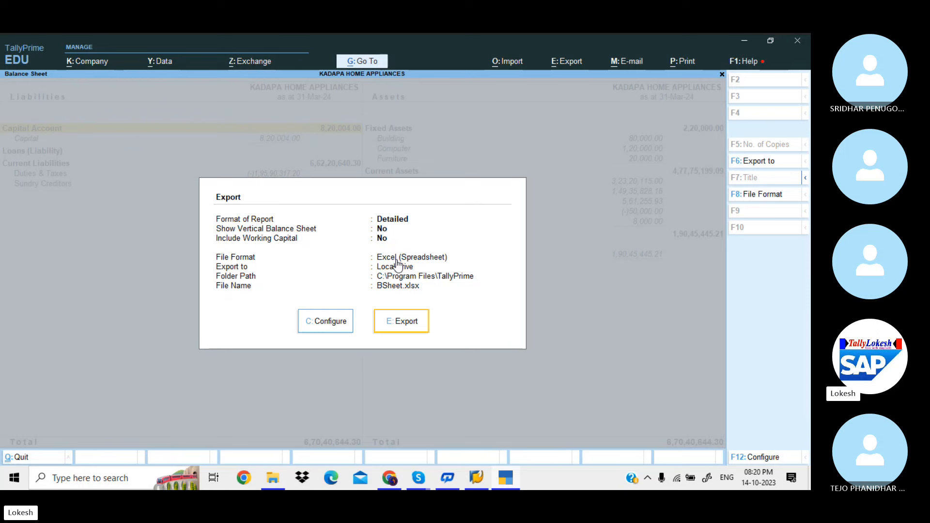
pyautogui.click(421, 323)
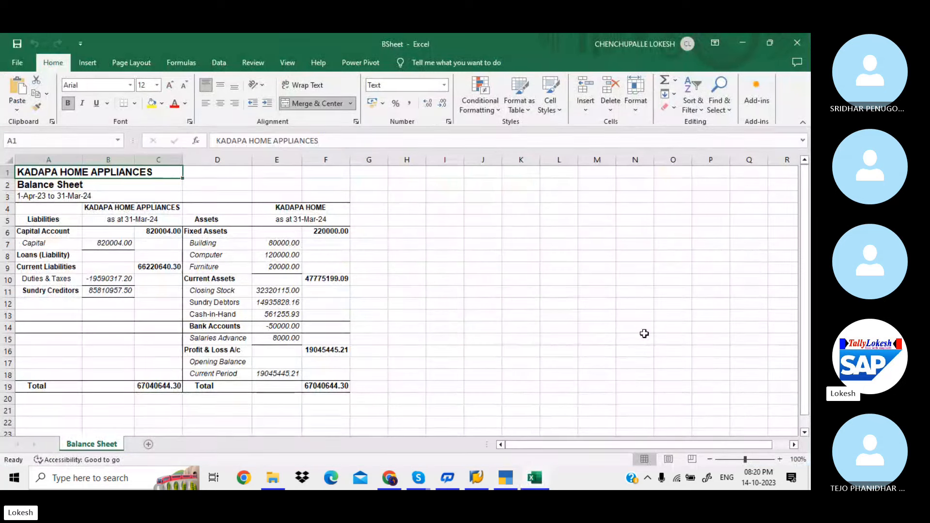
# Enlarge the exported sheet to 110% and examine the Building and Bank Accounts amounts on the assets side
pyautogui.click(780, 459)
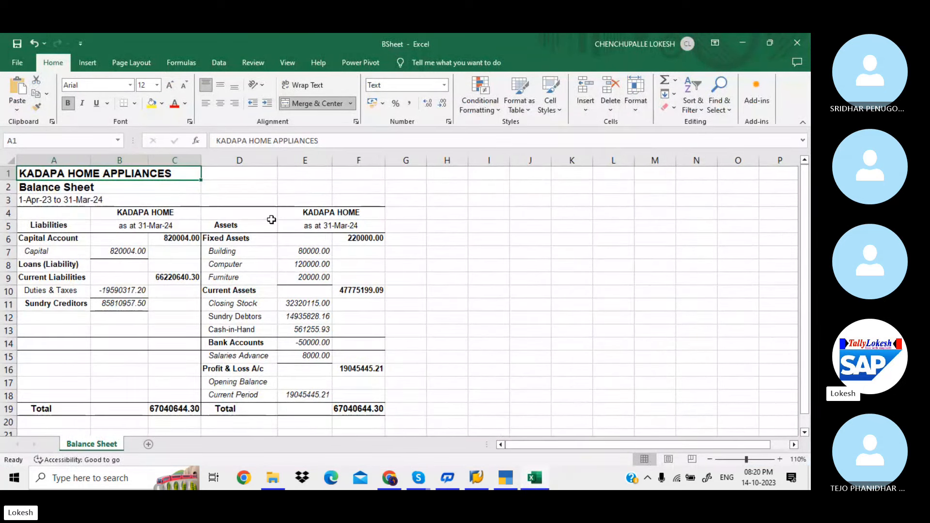
pyautogui.click(282, 250)
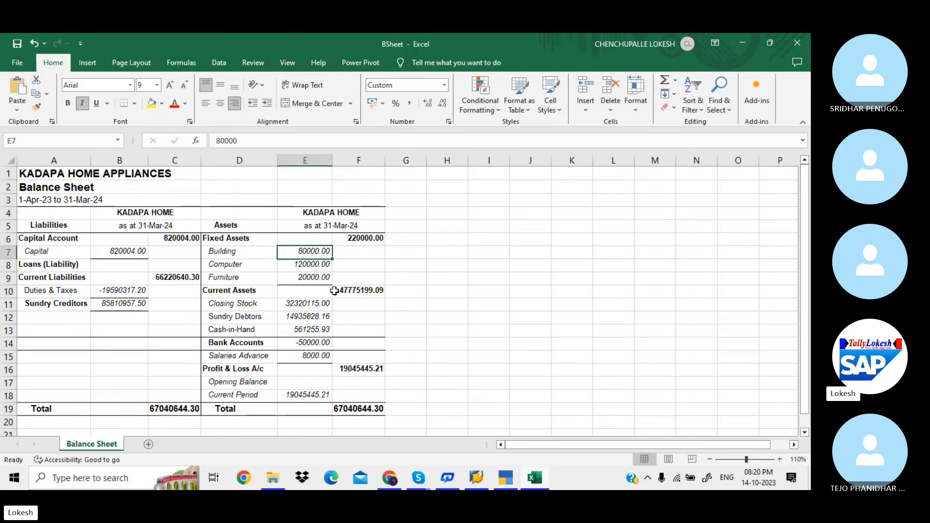
pyautogui.click(310, 343)
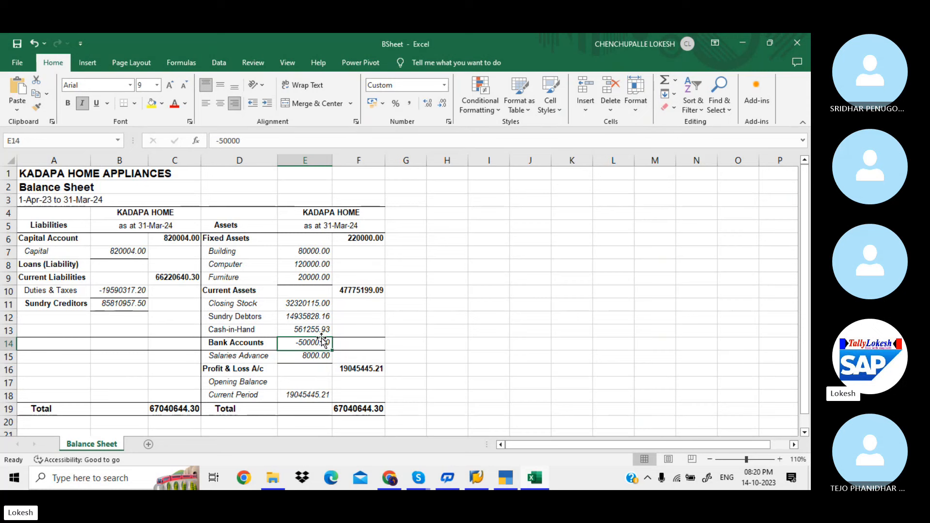